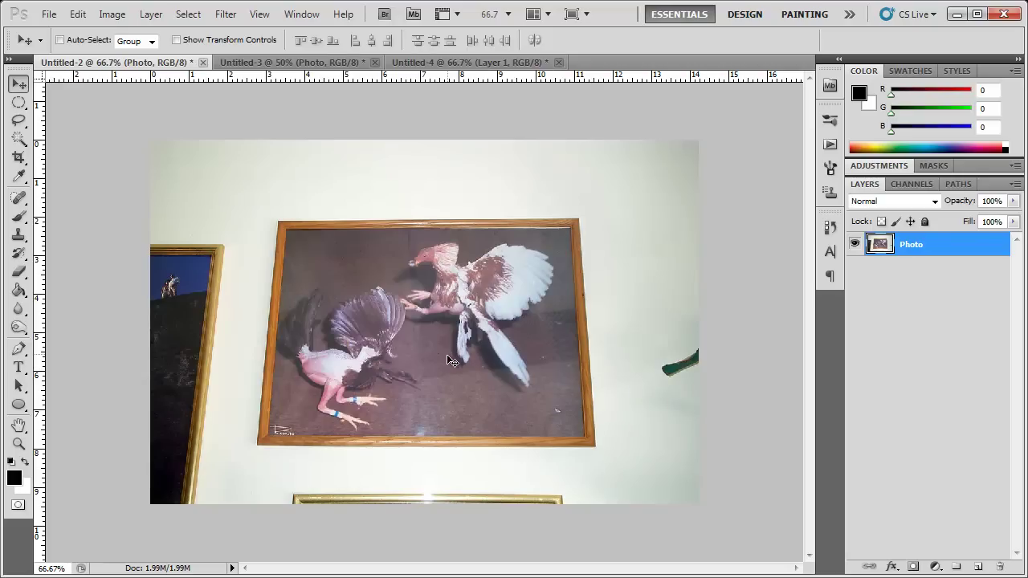
# Step: Draw a crop box around the framed rooster picture with the Crop tool
pyautogui.click(19, 158)
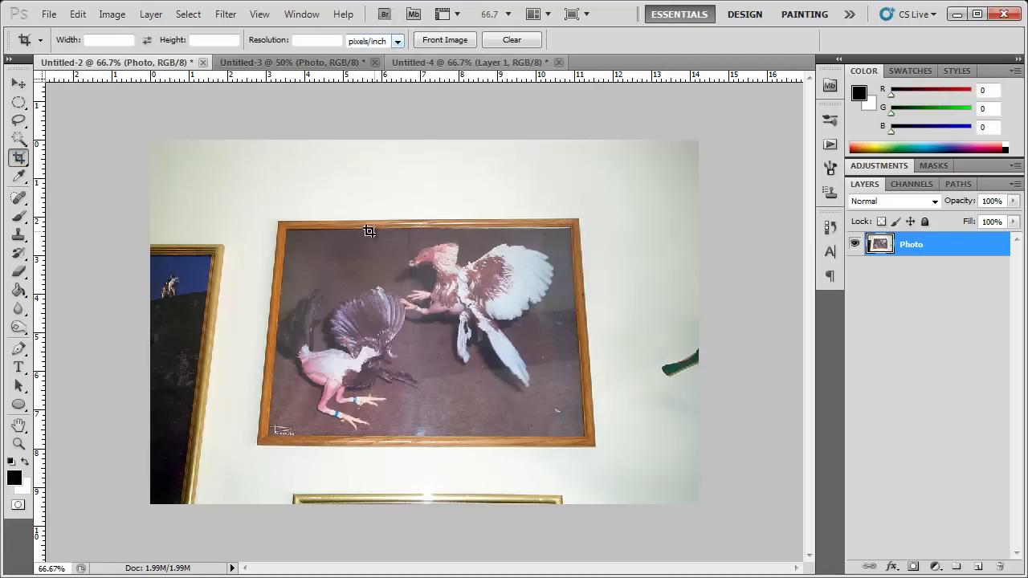
pyautogui.moveTo(239, 183); pyautogui.dragTo(647, 477)
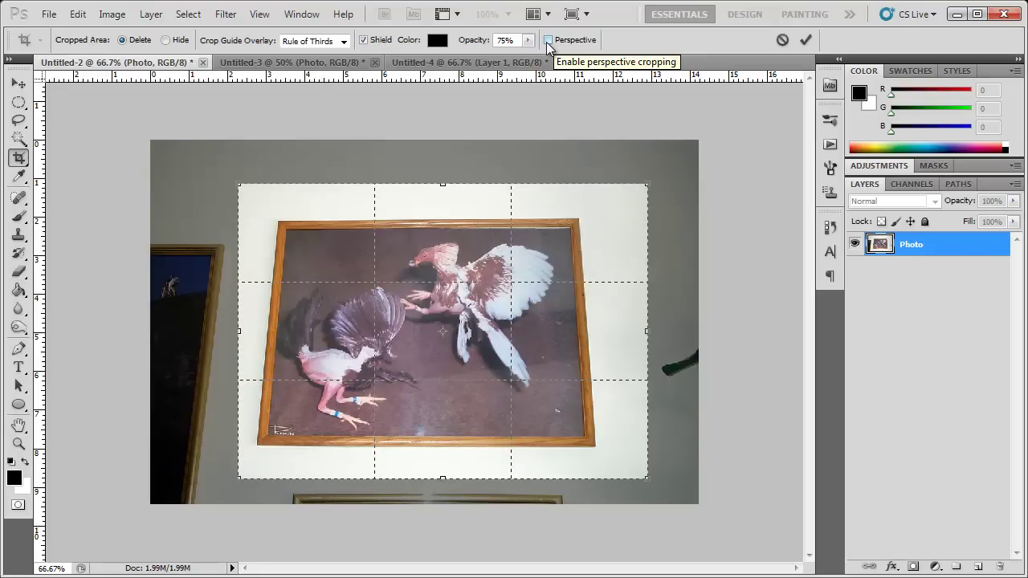
# Step: Turn on Perspective, pin the four crop corners to the frame's corners, and commit the crop
pyautogui.click(547, 41)
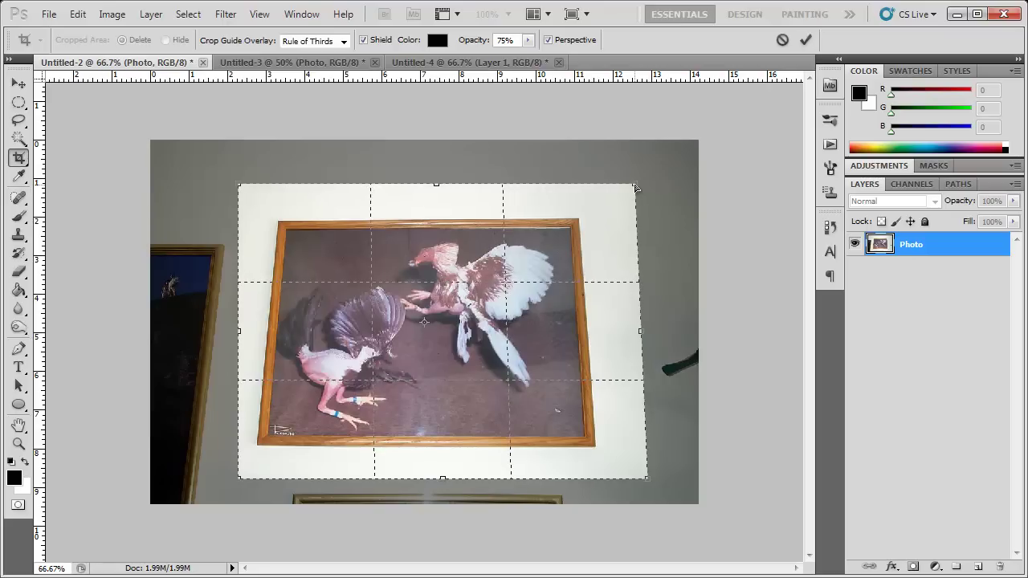
pyautogui.moveTo(634, 188); pyautogui.dragTo(624, 188)
pyautogui.moveTo(647, 485); pyautogui.dragTo(595, 452)
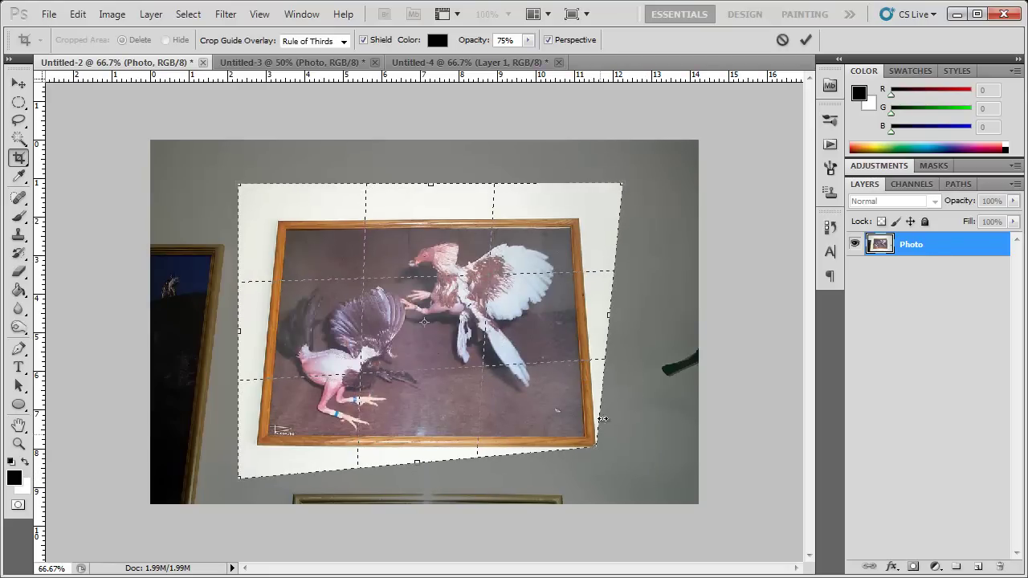
pyautogui.moveTo(624, 188); pyautogui.dragTo(579, 220)
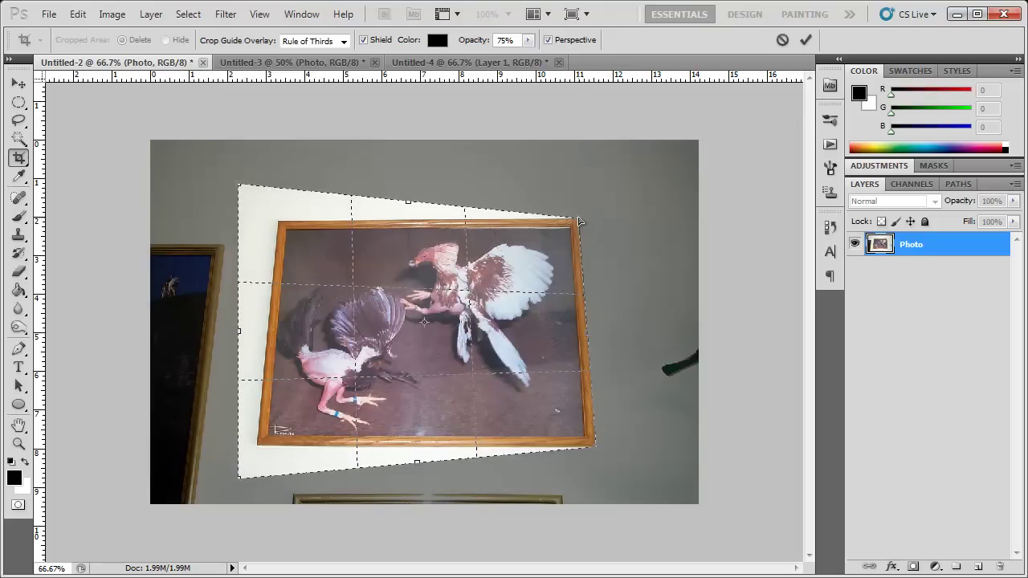
pyautogui.moveTo(240, 187); pyautogui.dragTo(279, 225)
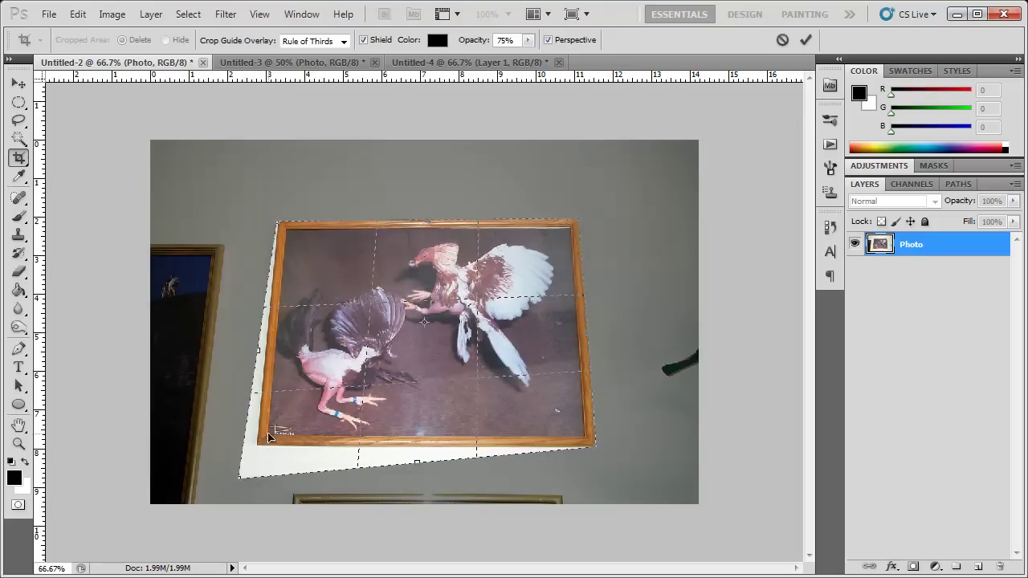
pyautogui.moveTo(240, 476); pyautogui.dragTo(259, 446)
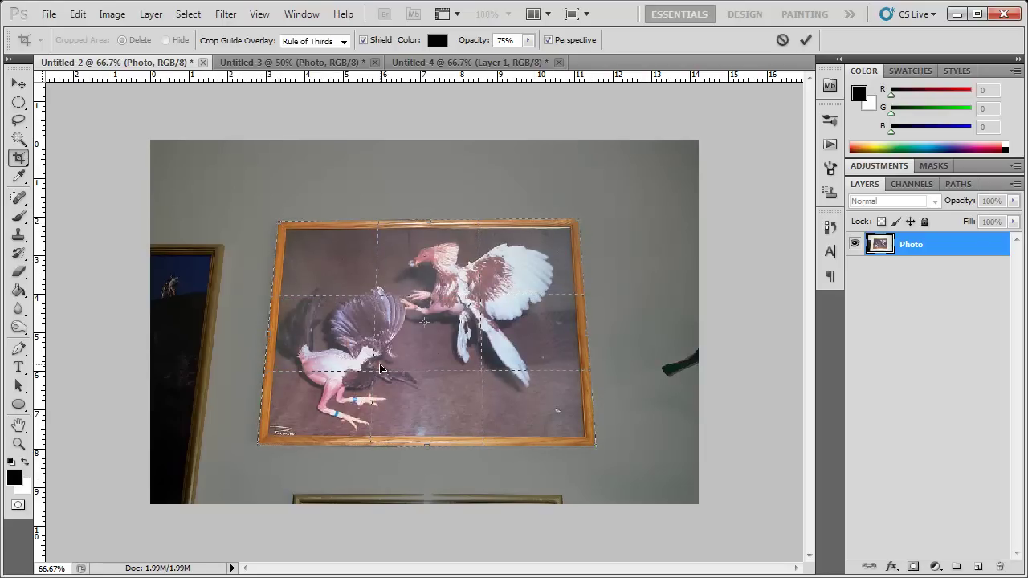
pyautogui.press('Return')
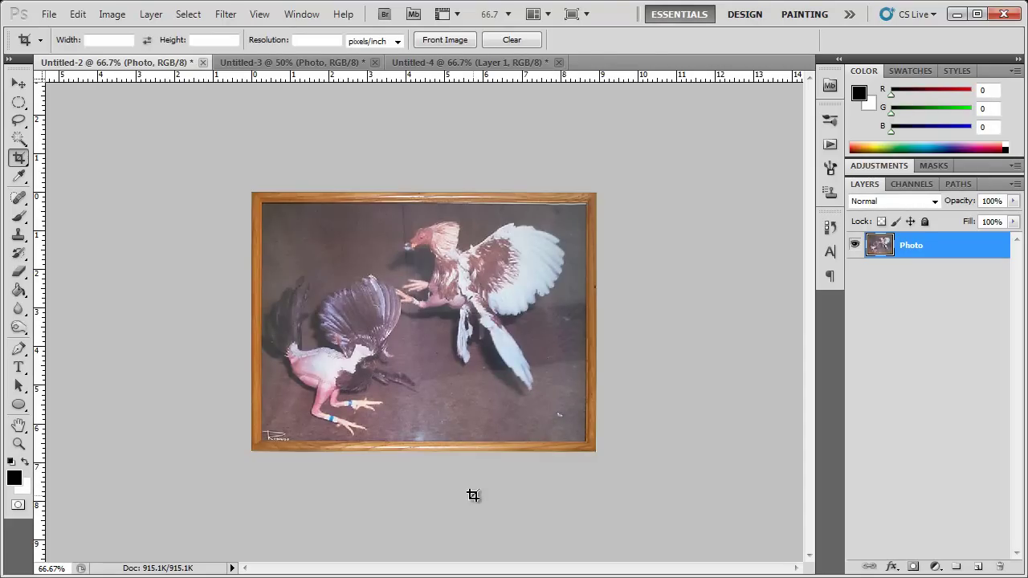
# Step: On the Untitled-3 doorway photo, draw a crop box over the double doors
pyautogui.click(290, 62)
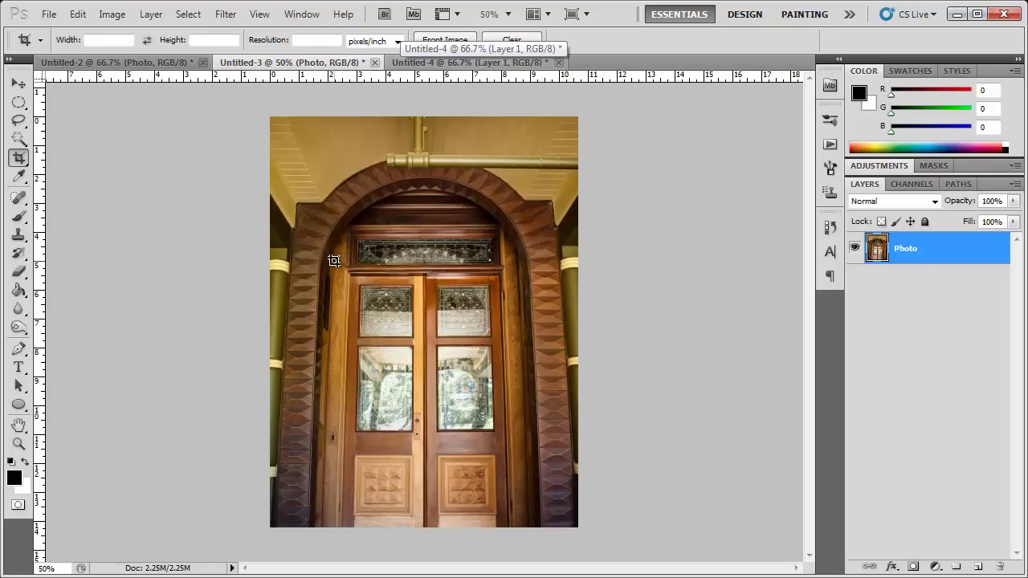
pyautogui.moveTo(334, 261); pyautogui.dragTo(528, 527)
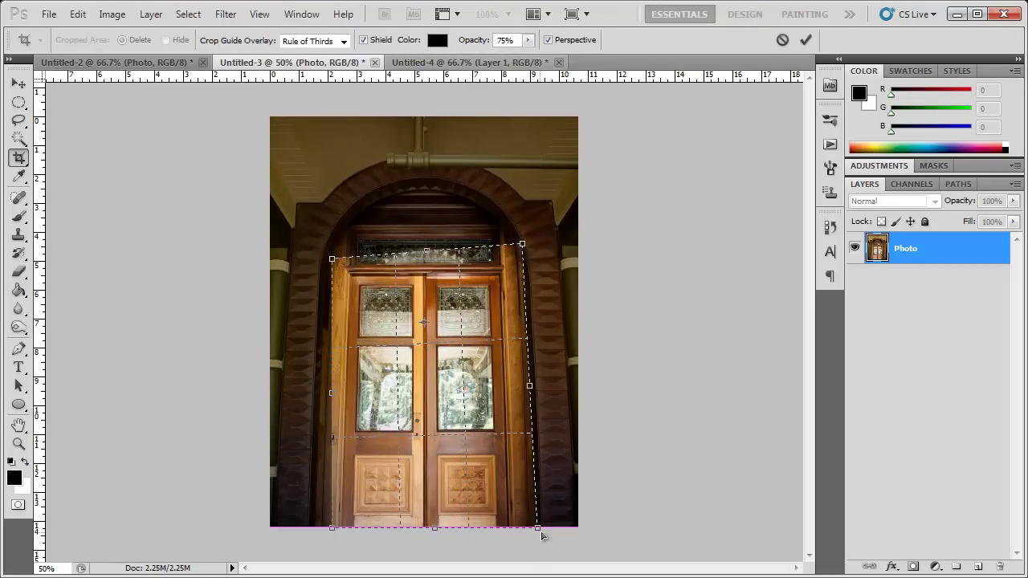
pyautogui.moveTo(546, 537); pyautogui.dragTo(546, 536)
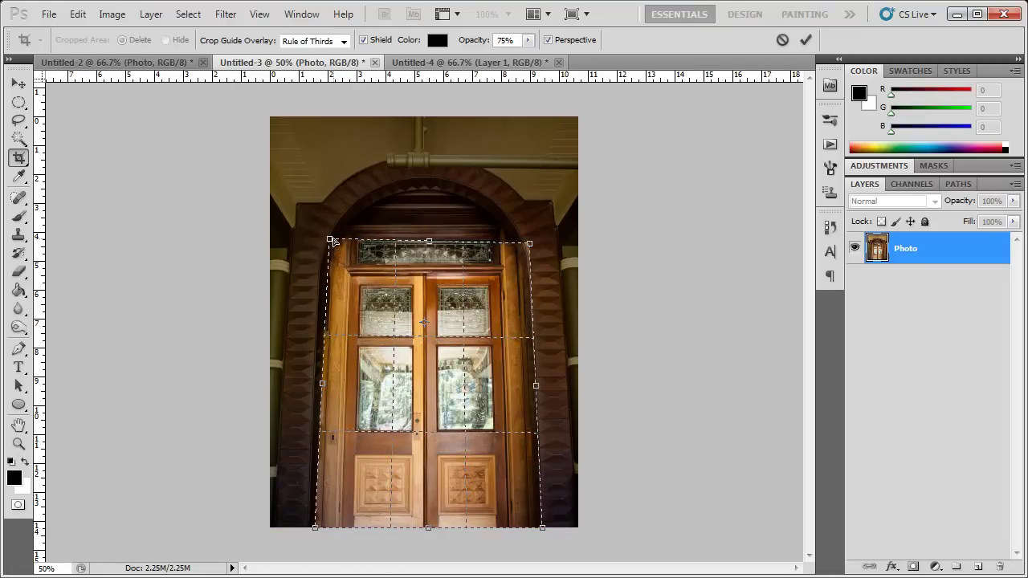
pyautogui.moveTo(337, 244); pyautogui.dragTo(335, 241)
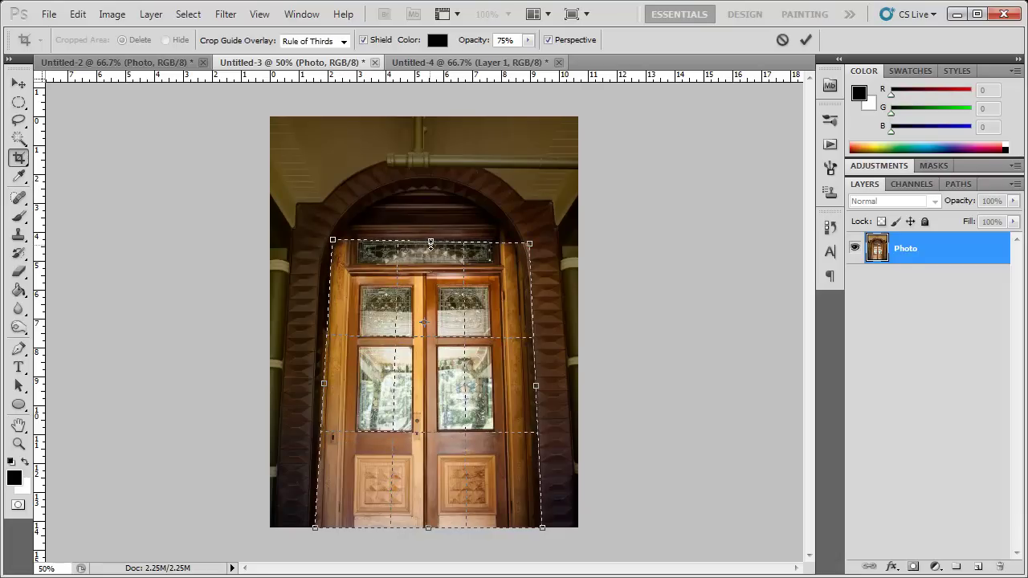
# Step: Extend the crop up and outward over the arch, angle its top corners, and commit
pyautogui.moveTo(431, 241); pyautogui.dragTo(446, 141)
pyautogui.moveTo(533, 341); pyautogui.dragTo(564, 340)
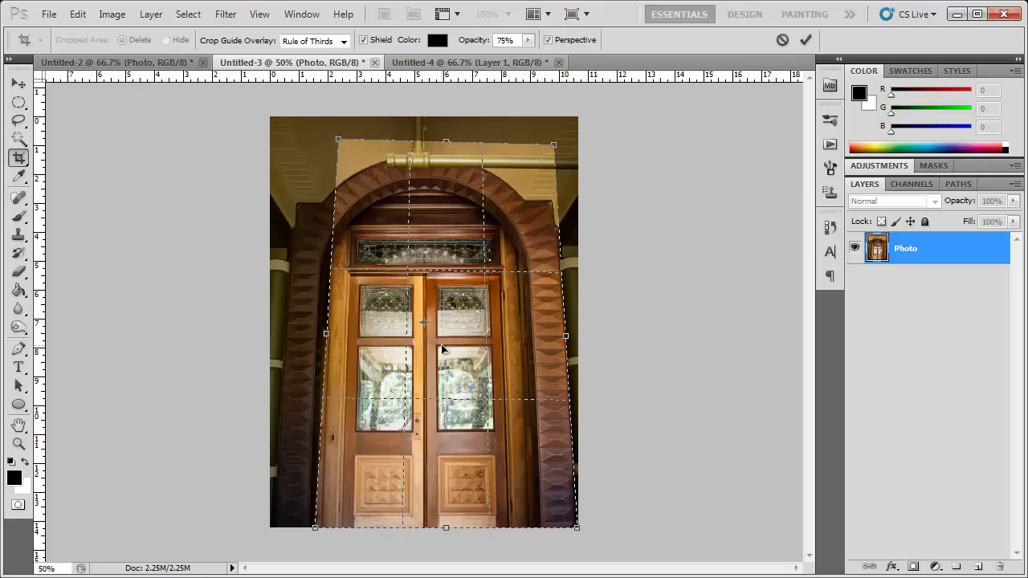
pyautogui.moveTo(317, 343); pyautogui.dragTo(287, 341)
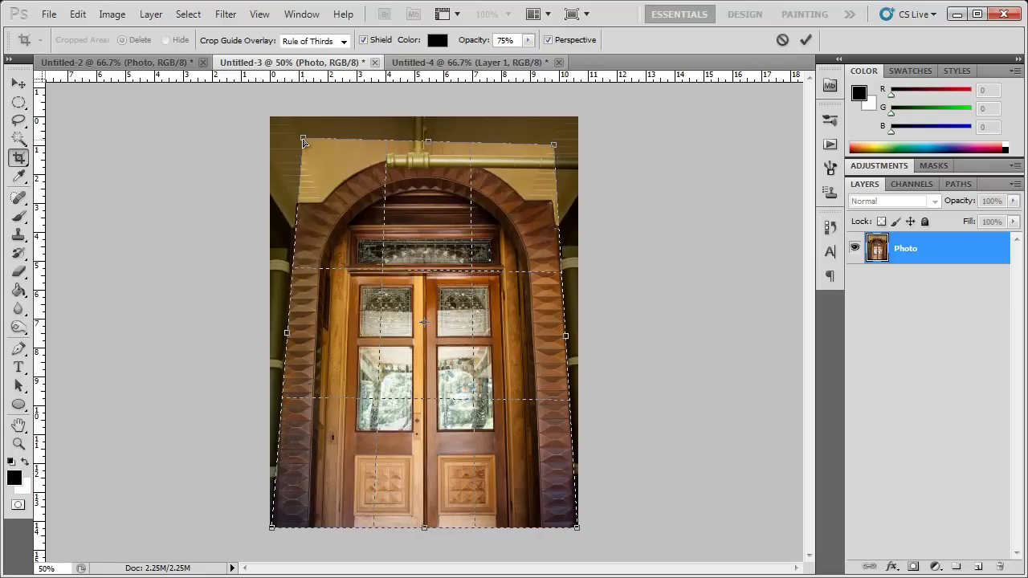
pyautogui.moveTo(302, 142); pyautogui.dragTo(300, 141)
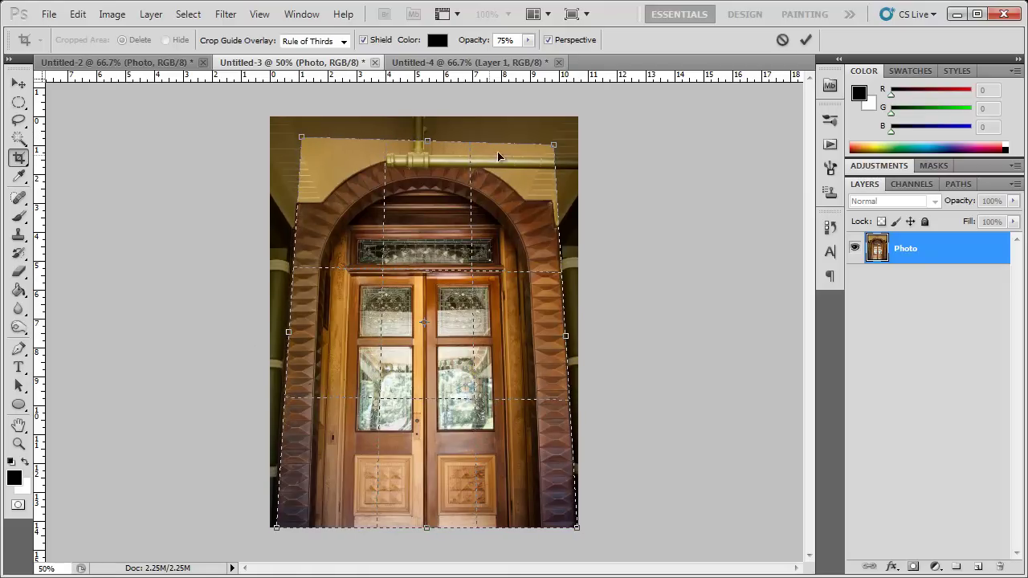
pyautogui.moveTo(550, 153); pyautogui.dragTo(548, 147)
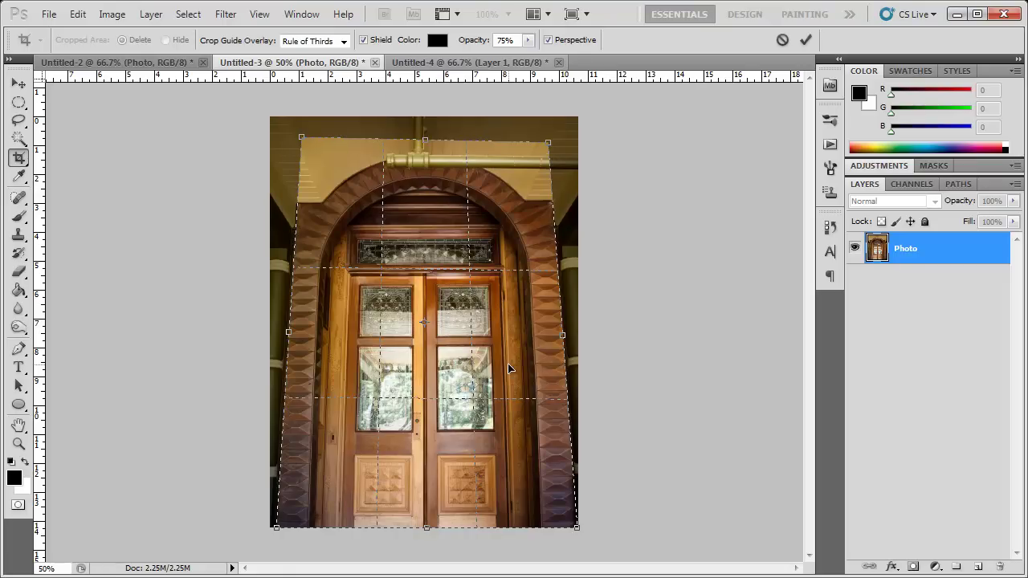
pyautogui.click(805, 39)
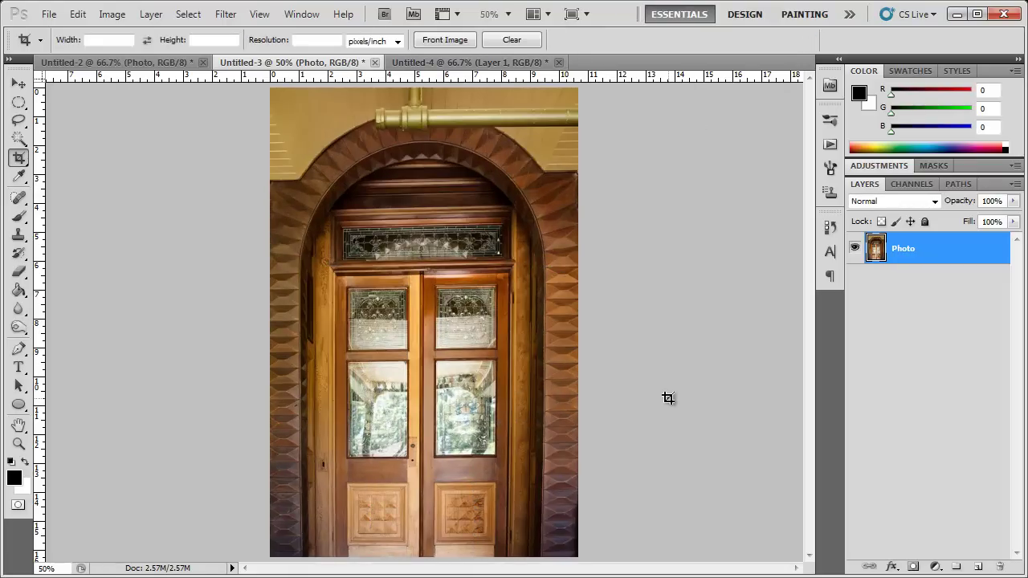
# Step: On Untitled-4, crop around the white door and side windows with skewed perspective corners
pyautogui.click(464, 63)
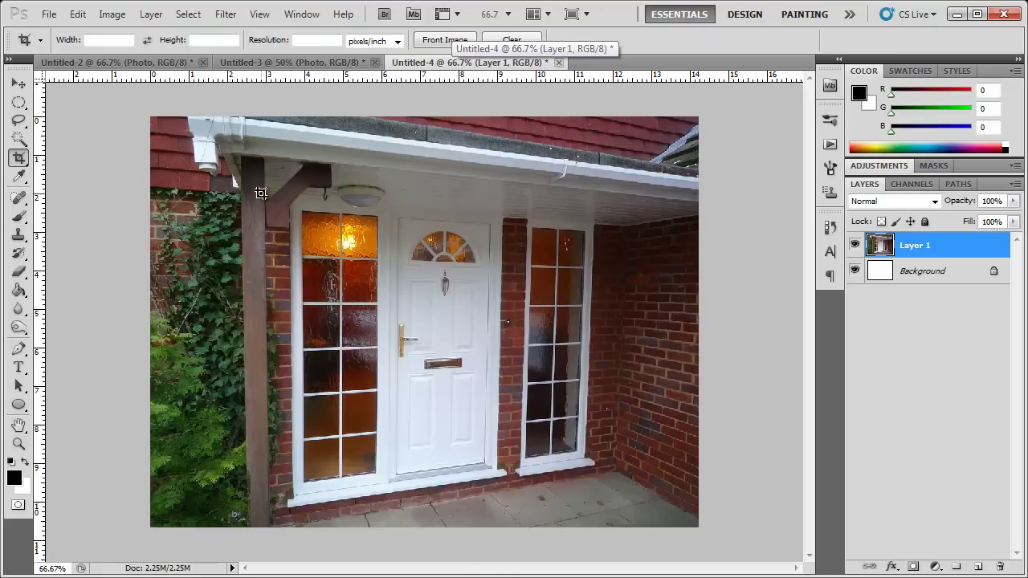
pyautogui.moveTo(295, 201); pyautogui.dragTo(616, 474)
pyautogui.moveTo(294, 474); pyautogui.dragTo(274, 527)
pyautogui.moveTo(294, 201); pyautogui.dragTo(273, 204)
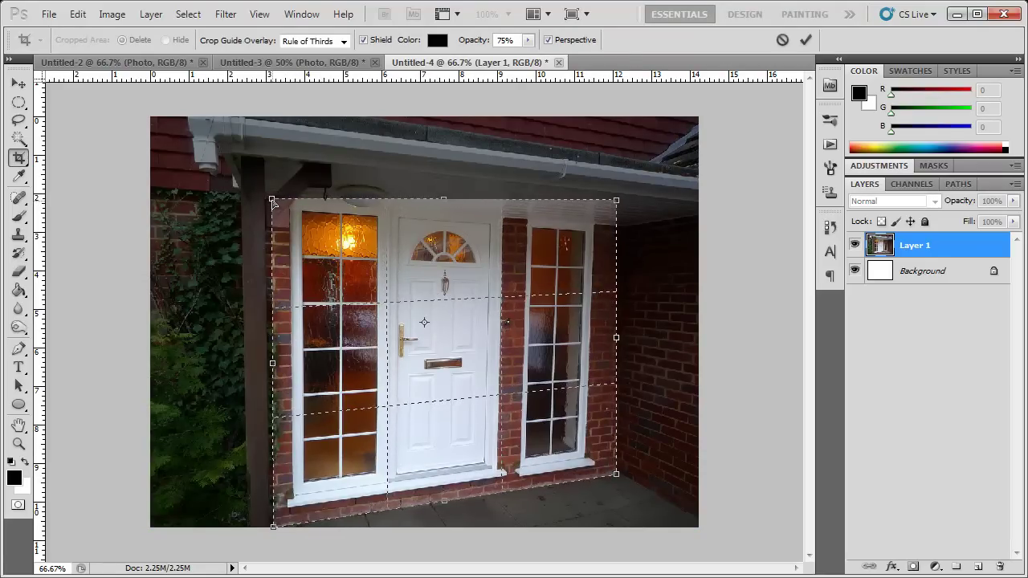
pyautogui.moveTo(616, 199); pyautogui.dragTo(631, 231)
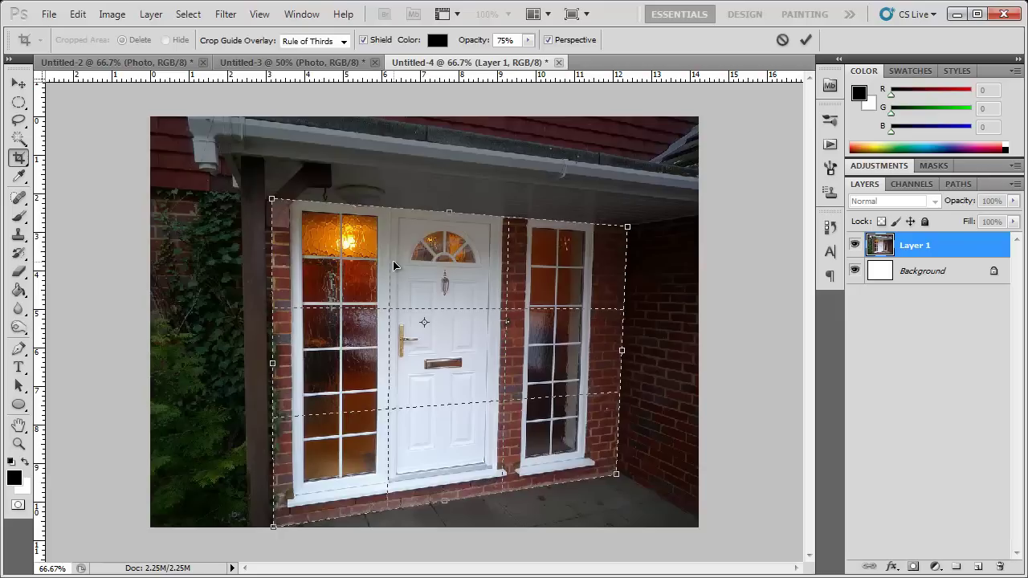
pyautogui.doubleClick(445, 394)
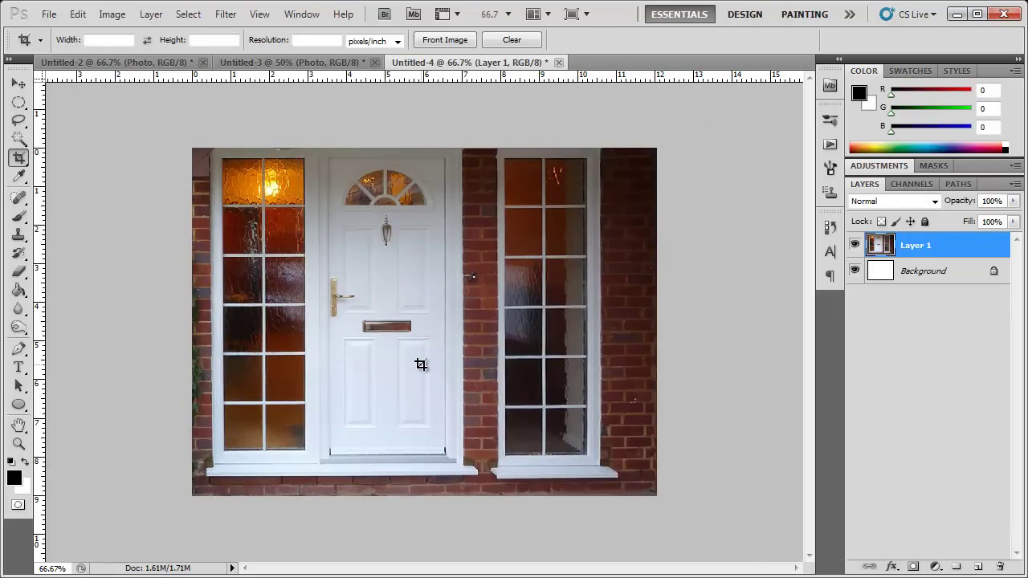
# Step: Toggle undo/redo on the porch, doorway and rooster photos to compare before and after
pyautogui.hotkey('ctrl', 'z')
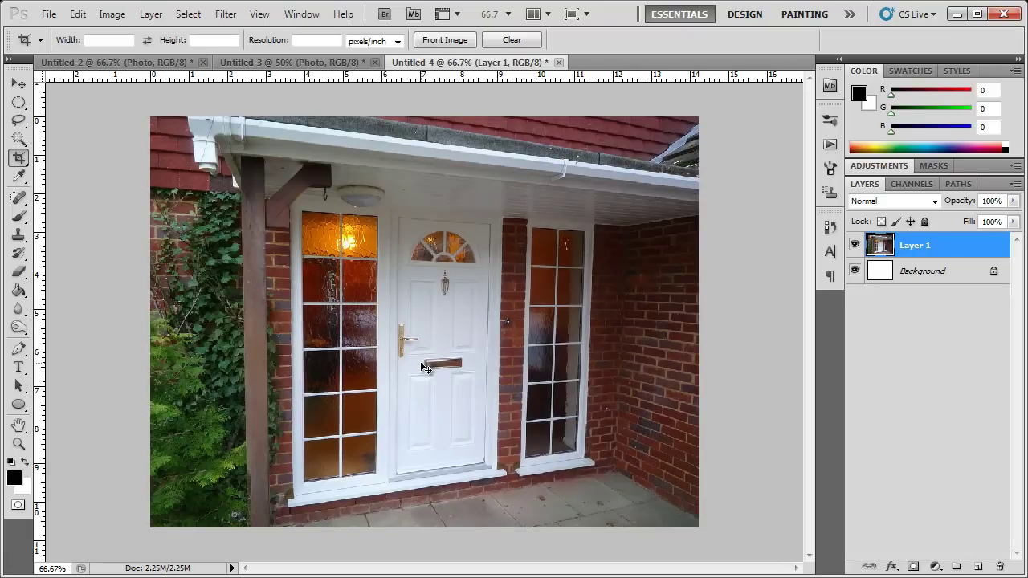
pyautogui.hotkey('ctrl', 'z')
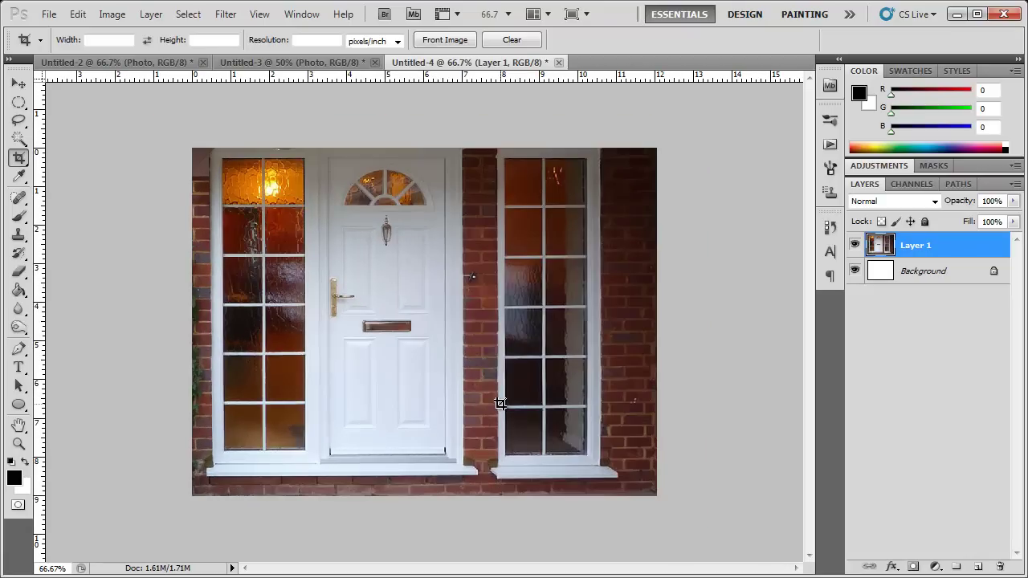
pyautogui.click(311, 63)
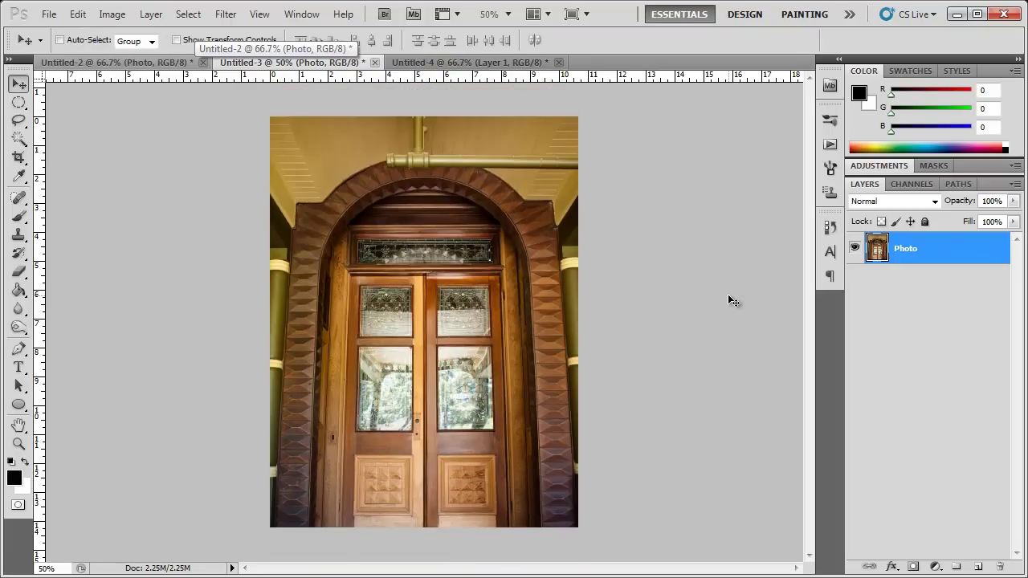
pyautogui.hotkey('ctrl', 'z')
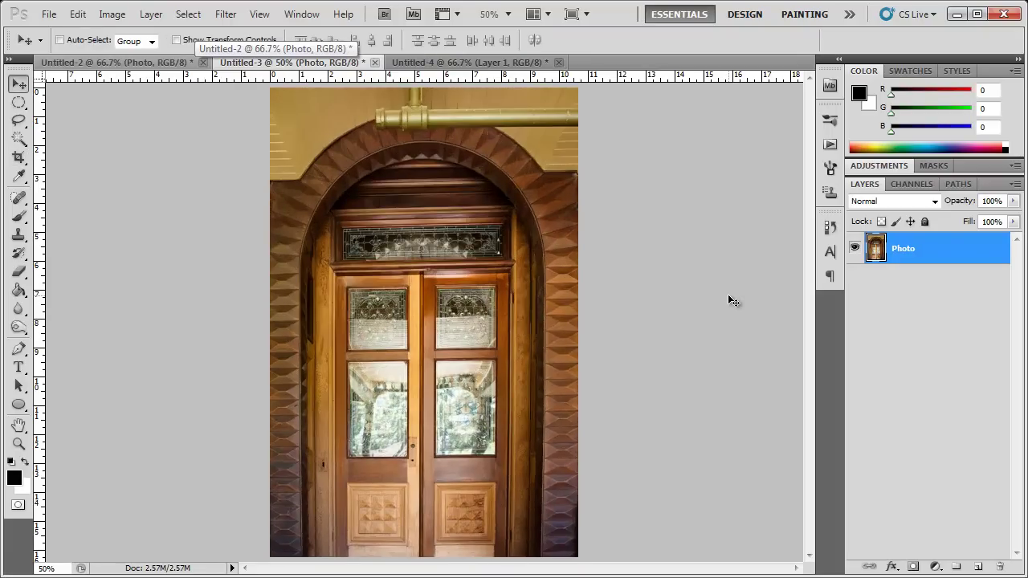
pyautogui.hotkey('ctrl', 'z')
pyautogui.hotkey('ctrl', 'z')
pyautogui.click(132, 64)
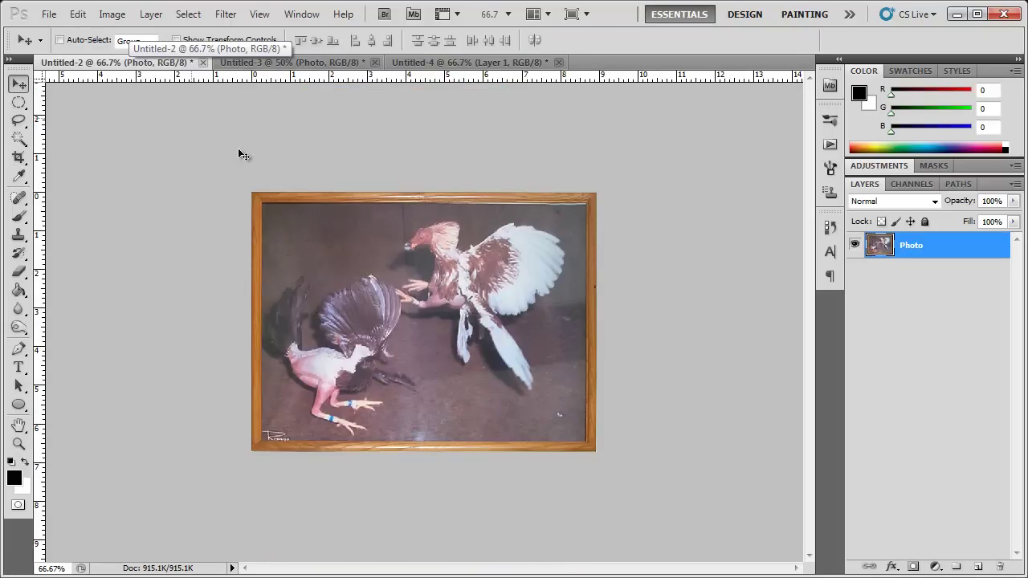
pyautogui.hotkey('ctrl', 'z')
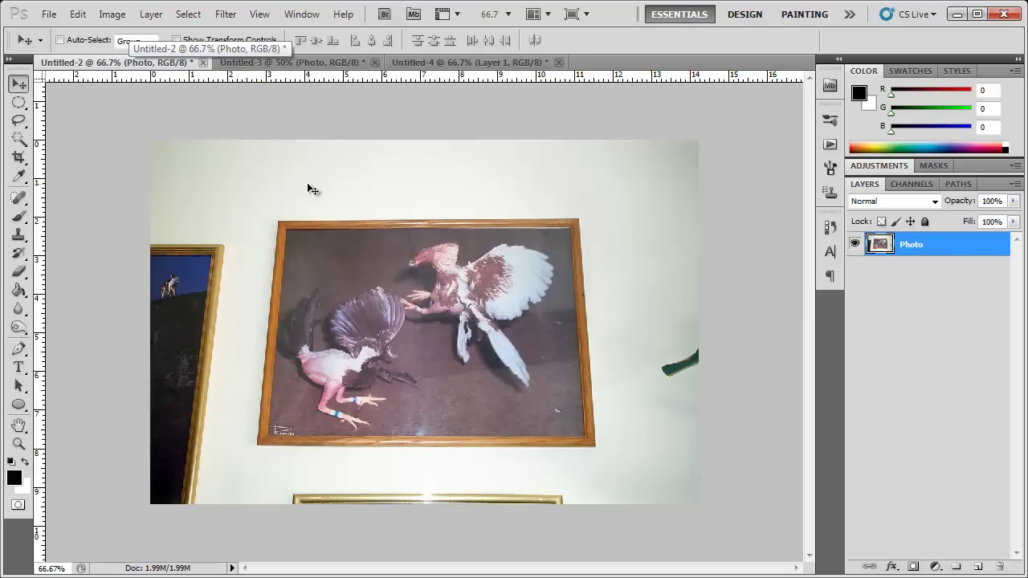
pyautogui.hotkey('ctrl', 'z')
pyautogui.hotkey('ctrl', 'z')
pyautogui.hotkey('ctrl', 'z')
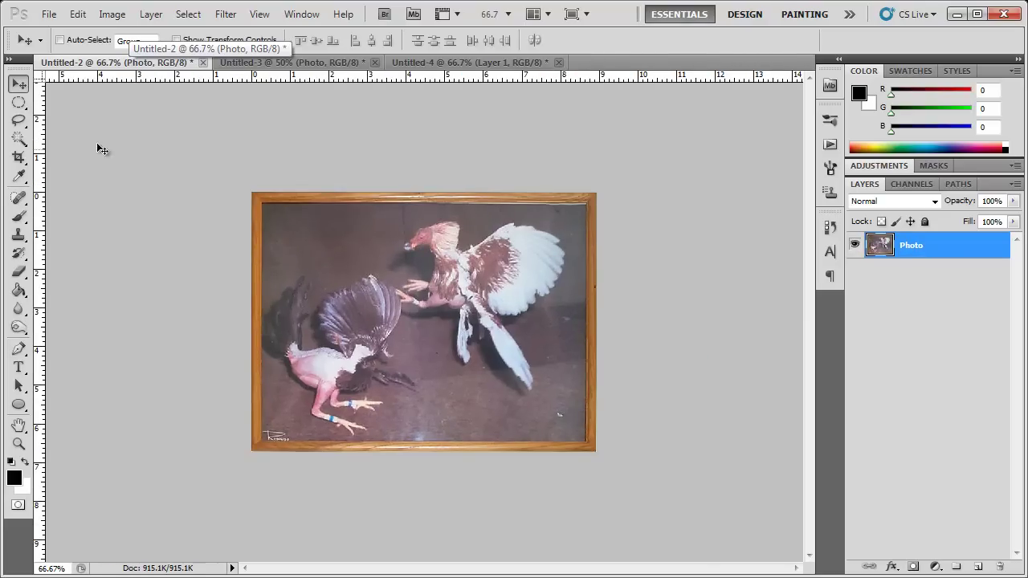